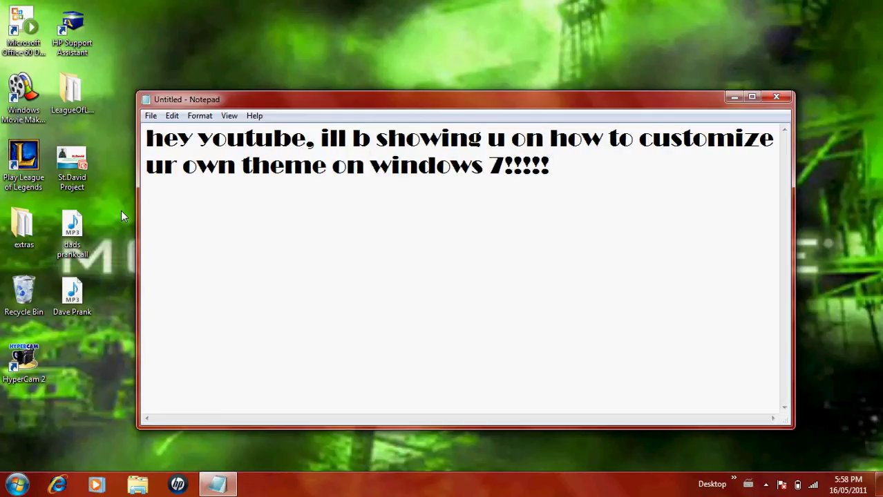
Replace the Notepad text with "ok its very simple..... do wat i do...." and minimize the note window
key("BackSpace")
key("BackSpace")
key("BackSpace")
key("BackSpace")
key("BackSpace")
key("BackSpace")
key("BackSpace")
key("BackSpace")
key("BackSpace")
key("BackSpace")
key("BackSpace")
key("BackSpace")
key("BackSpace")
key("BackSpace")
key("BackSpace")
key("BackSpace")
key("BackSpace")
key("BackSpace")
key("BackSpace")
key("BackSpace")
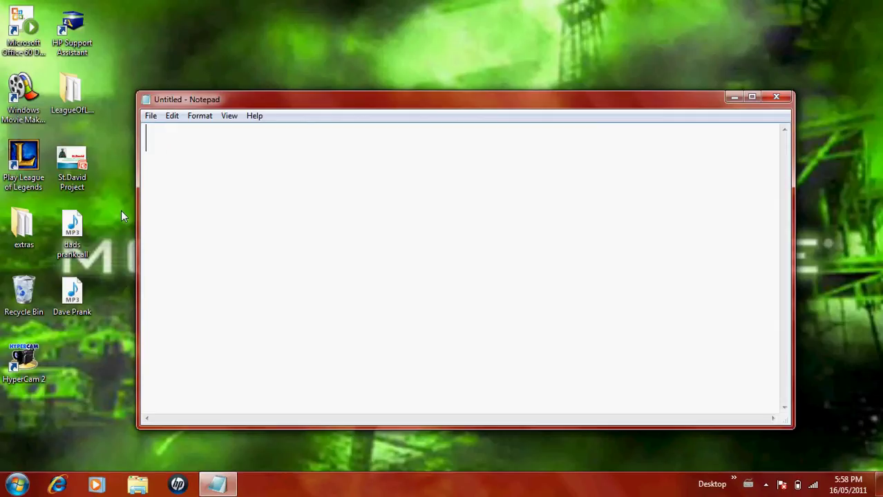
type("ok its very simple..... do wat i do....")
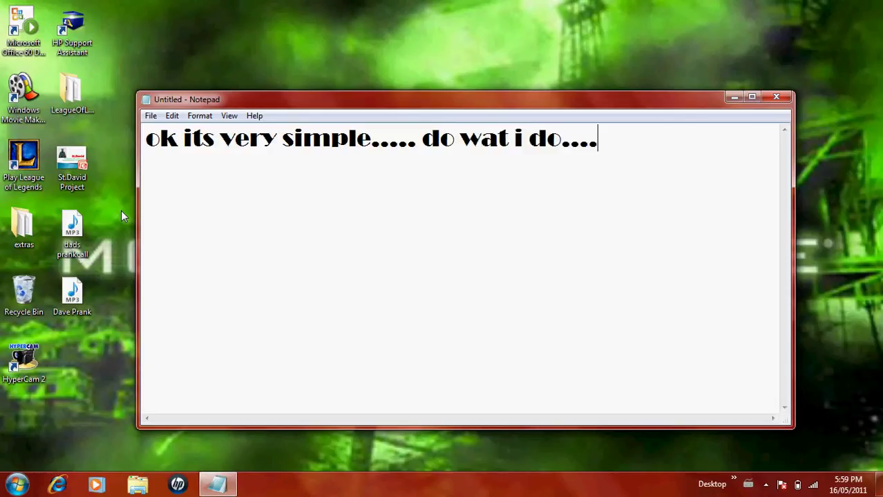
left_click(734, 97)
Start Magnifier in lens view at 200% zoom and move its control window higher on the desktop
key("super")
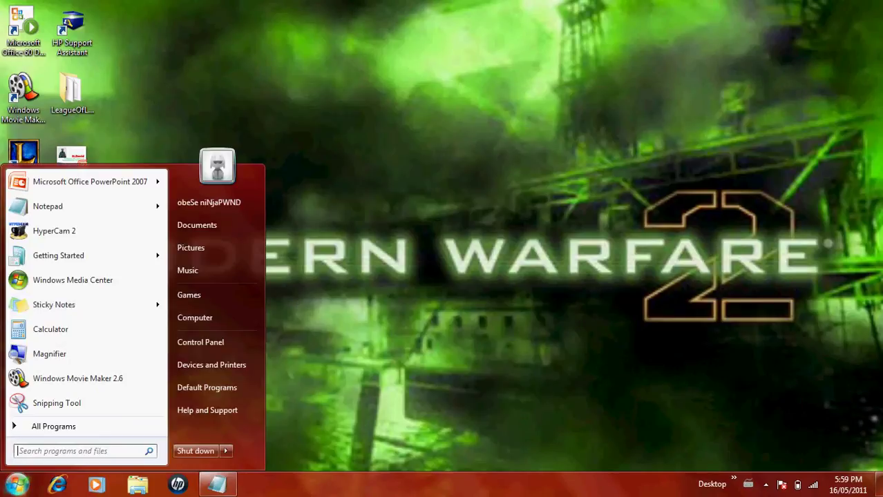
left_click(79, 360)
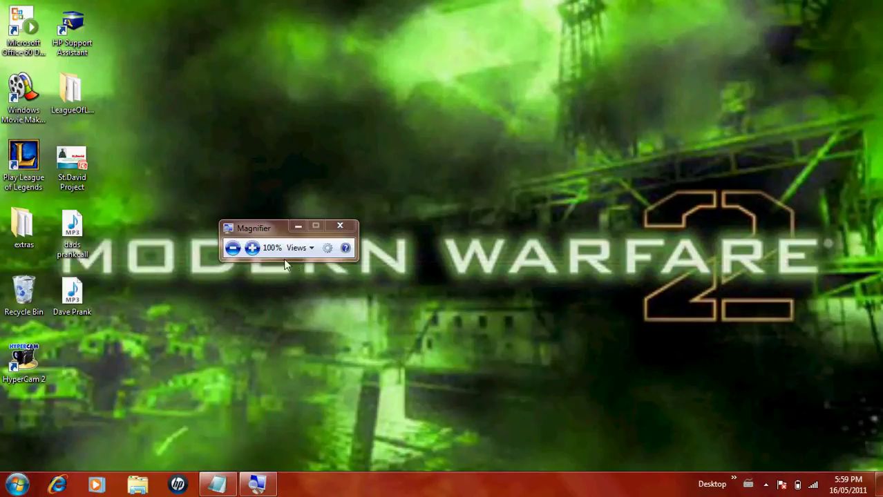
left_click(298, 248)
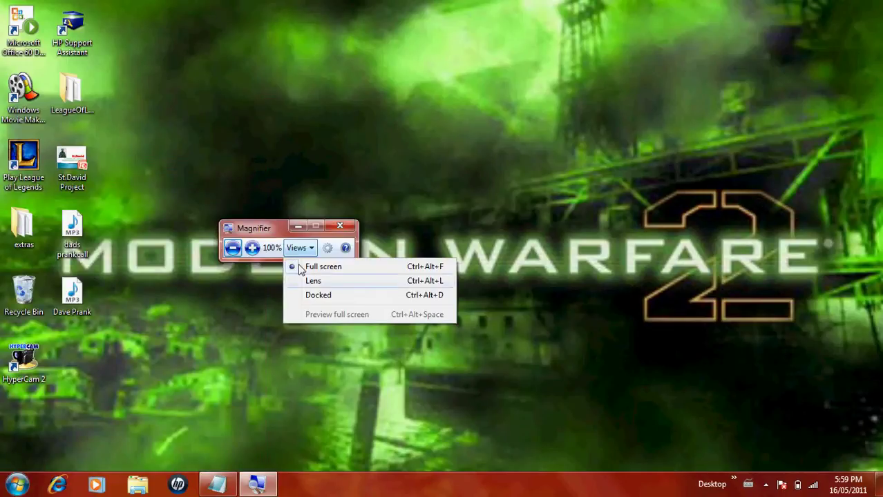
left_click(299, 277)
left_click(252, 248)
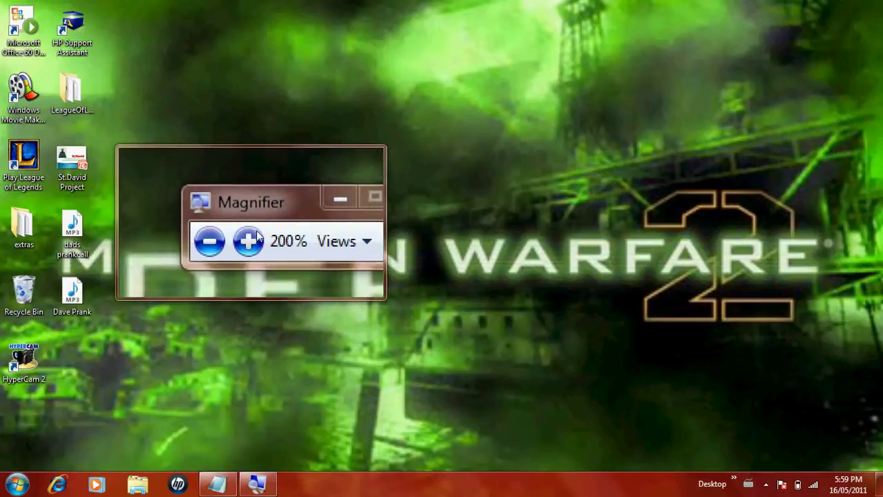
left_click_drag(254, 228, 228, 148)
Open the desktop's Personalization settings and reduce the Magnifier zoom to 100%
right_click(464, 319)
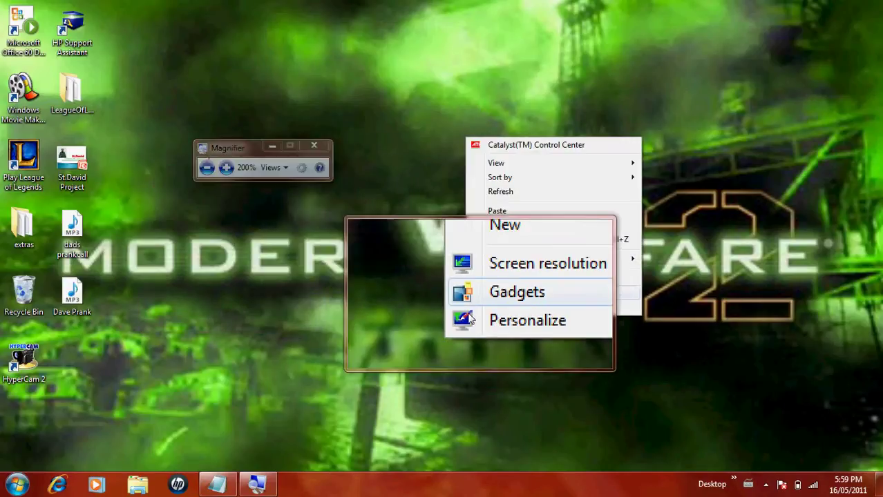
left_click(509, 309)
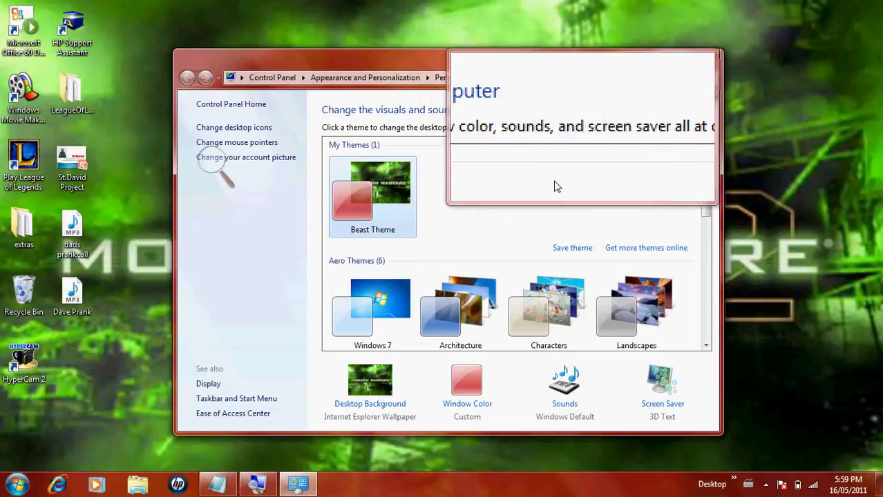
left_click(207, 170)
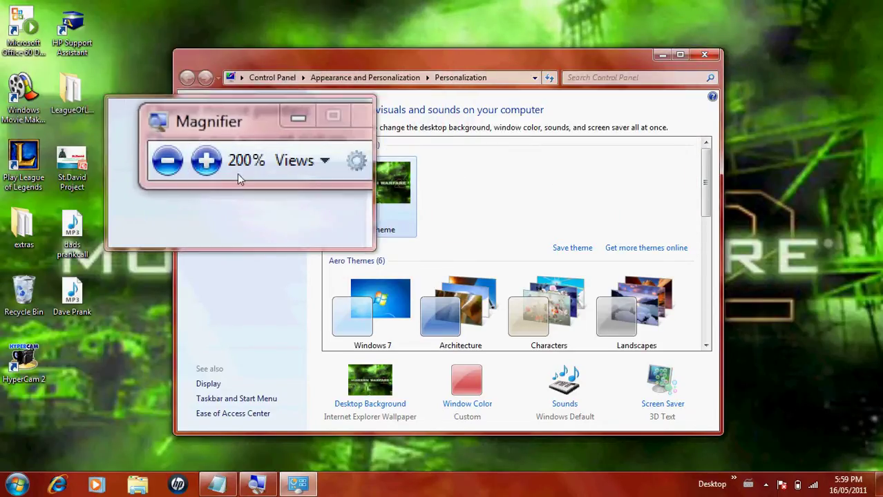
left_click(206, 167)
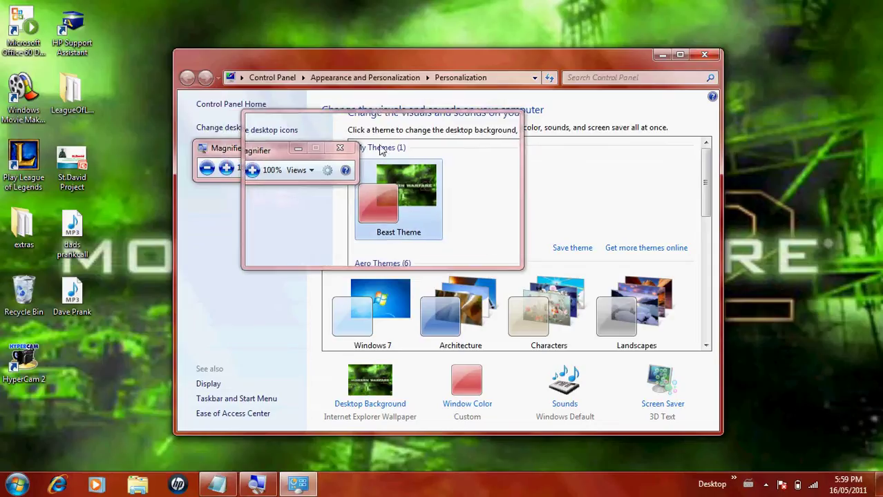
Switch to Notepad and replace the text with "get a picture and make it your backround..."
left_click(216, 484)
left_click_drag(662, 139, 138, 160)
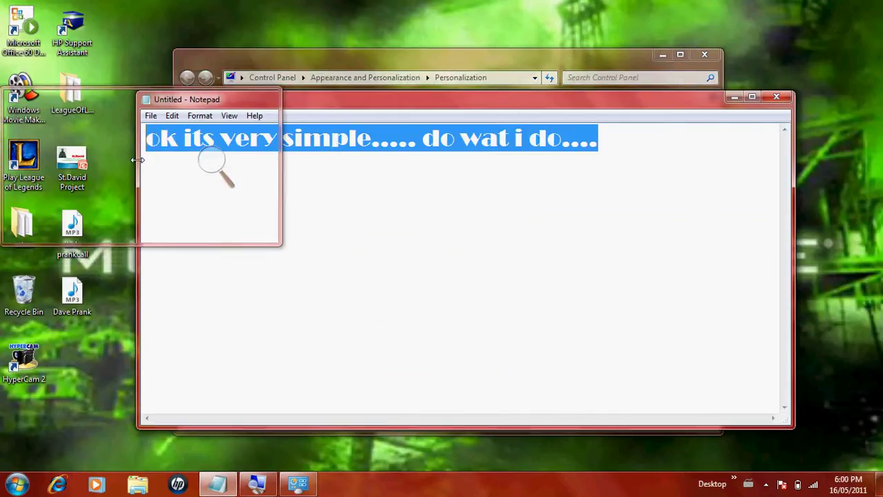
type("get a pictu")
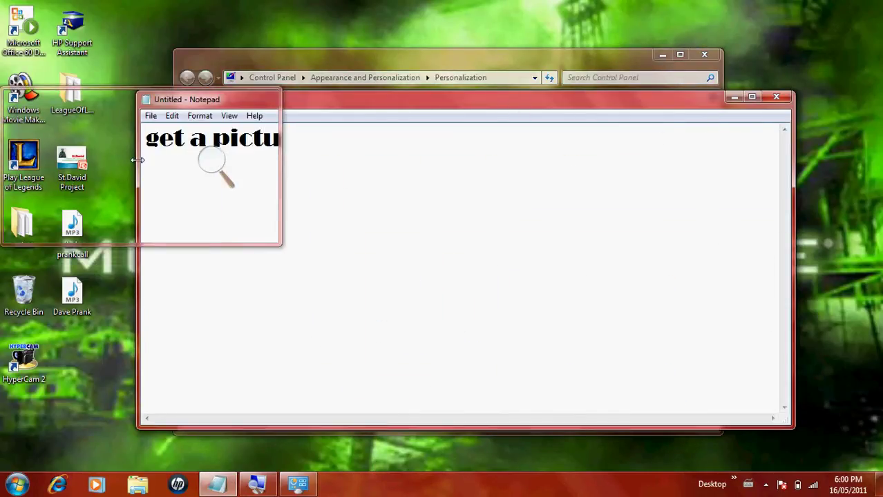
type("re and make it your backround...")
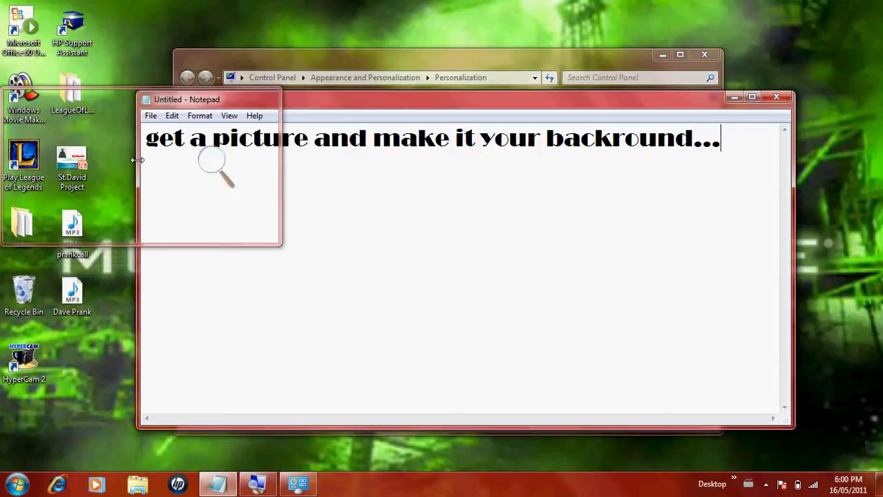
Erase all text from the note and minimize it to return to the Personalization window
key("BackSpace")
key("BackSpace")
key("BackSpace")
key("BackSpace")
key("BackSpace")
key("BackSpace")
key("BackSpace")
key("BackSpace")
key("BackSpace")
key("BackSpace")
key("BackSpace")
key("BackSpace")
key("BackSpace")
key("BackSpace")
key("BackSpace")
key("BackSpace")
key("BackSpace")
key("BackSpace")
key("BackSpace")
key("BackSpace")
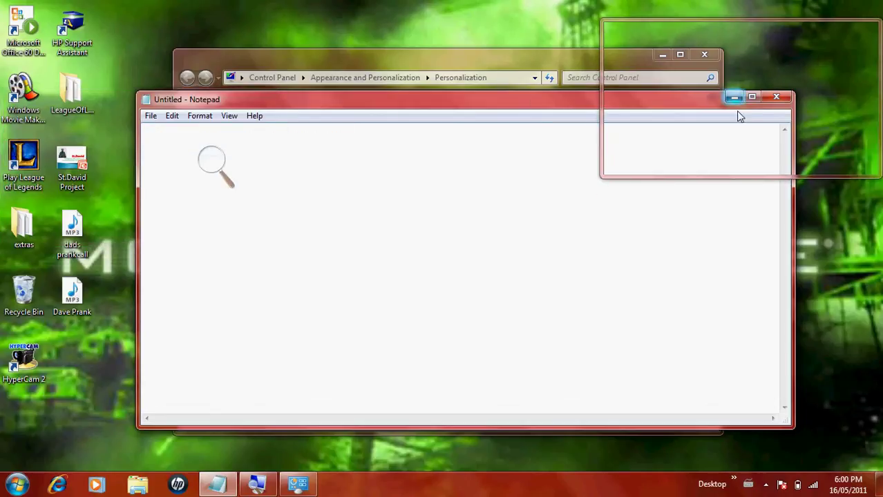
left_click(734, 97)
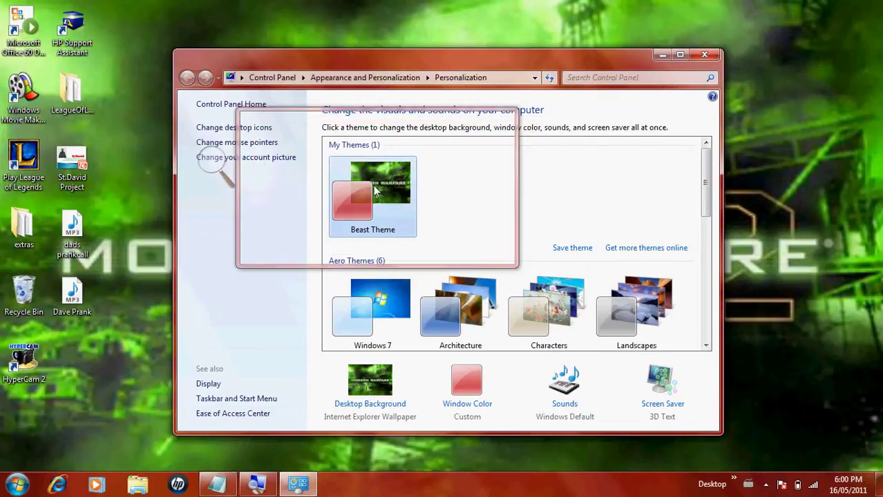
Apply the Windows 7 Aero theme, and switch back to Beast Theme
right_click(384, 206)
left_click(434, 168)
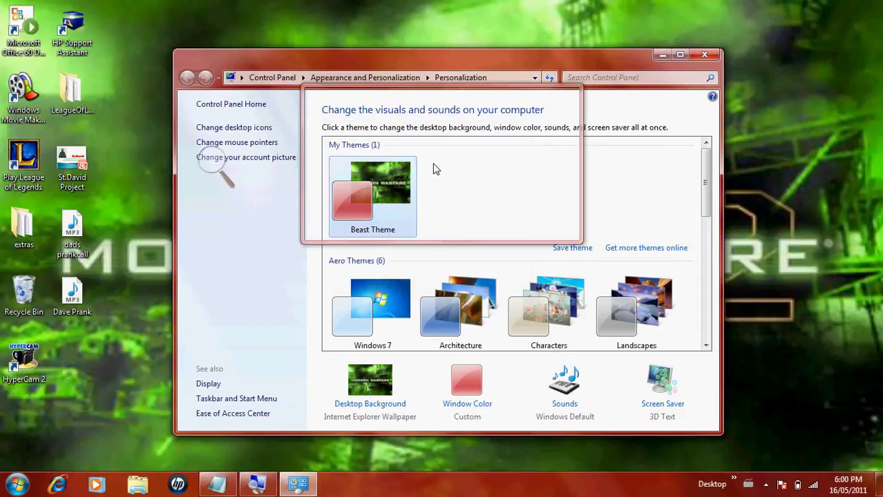
left_click(403, 290)
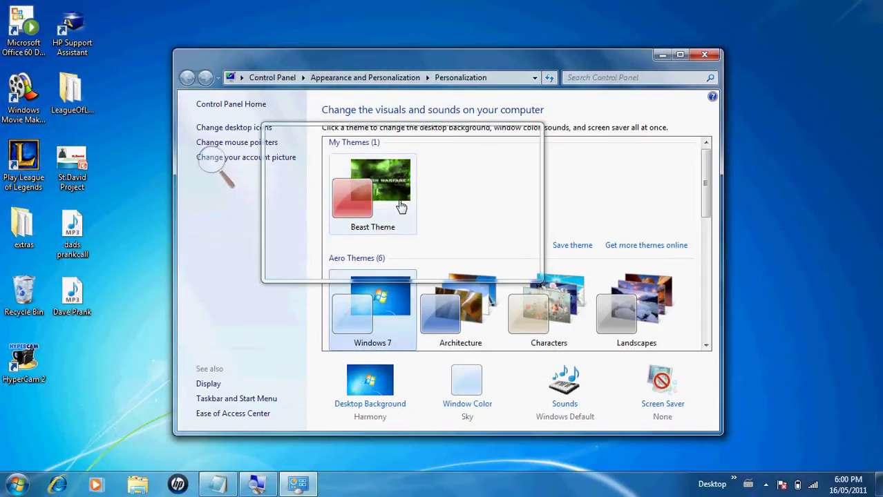
left_click(402, 206)
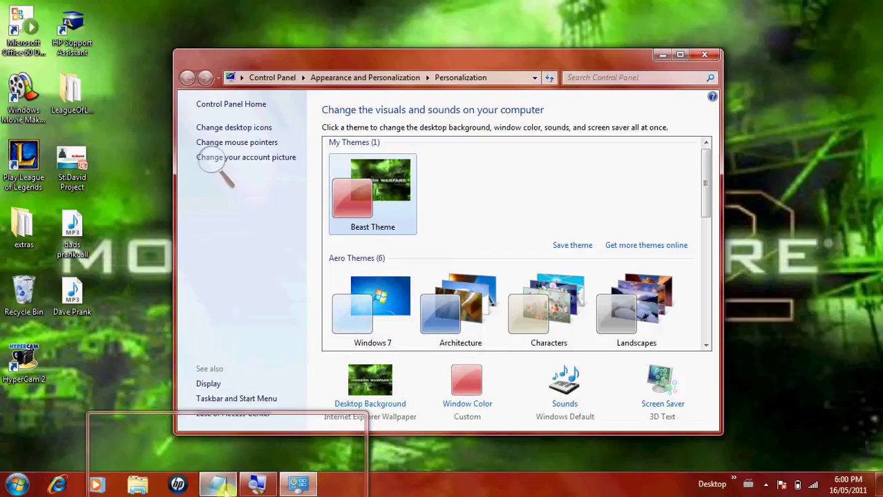
Write "now at the bottom should b this." in the Notepad note and minimize it
left_click(218, 486)
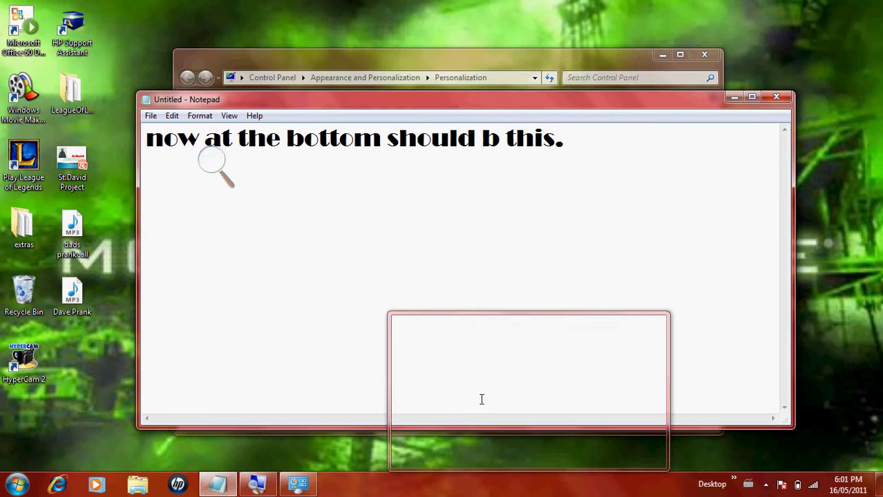
left_click(733, 97)
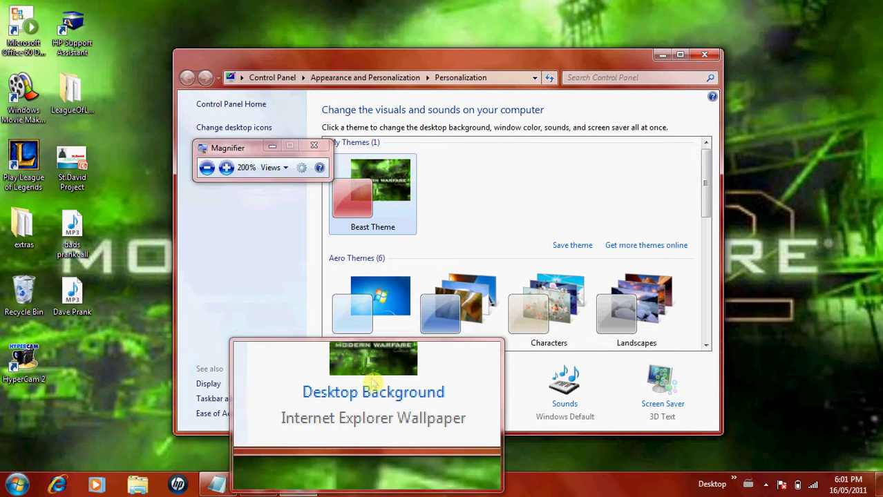
Replace the Notepad text with "that is just your backround pic..." and minimize the note
left_click(227, 486)
key("BackSpace")
key("BackSpace")
key("BackSpace")
key("BackSpace")
key("BackSpace")
key("BackSpace")
key("BackSpace")
key("BackSpace")
key("BackSpace")
key("BackSpace")
key("BackSpace")
key("BackSpace")
key("BackSpace")
key("BackSpace")
key("BackSpace")
key("BackSpace")
key("BackSpace")
key("BackSpace")
key("BackSpace")
key("BackSpace")
type("that is just your b")
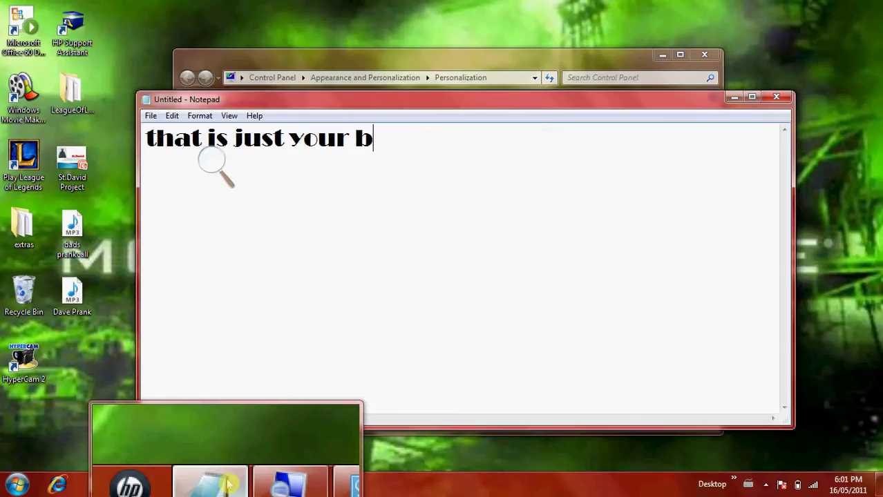
type("ackround pic...")
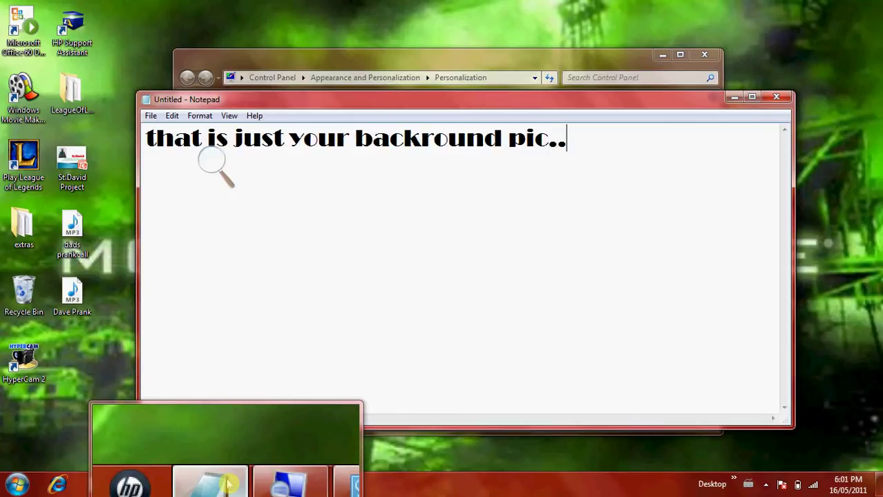
left_click(733, 96)
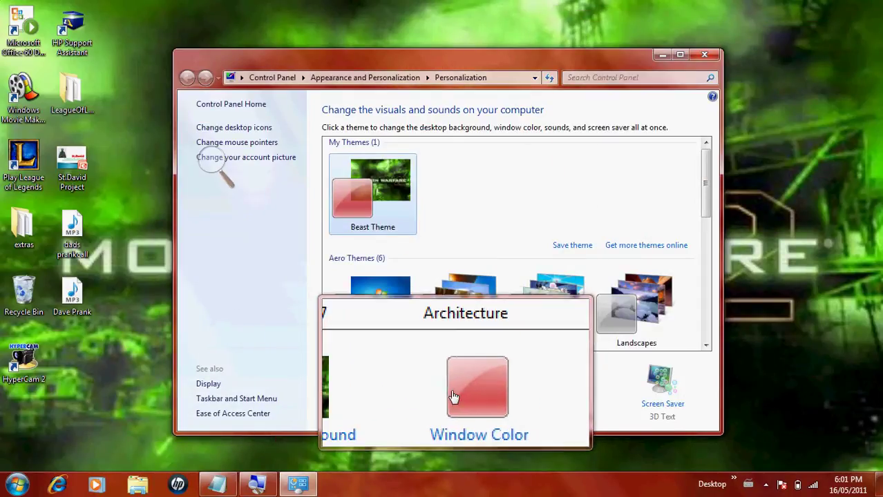
Add "this is the color of ur toolbar...." below the background line in the Notepad note and minimize it
left_click(217, 485)
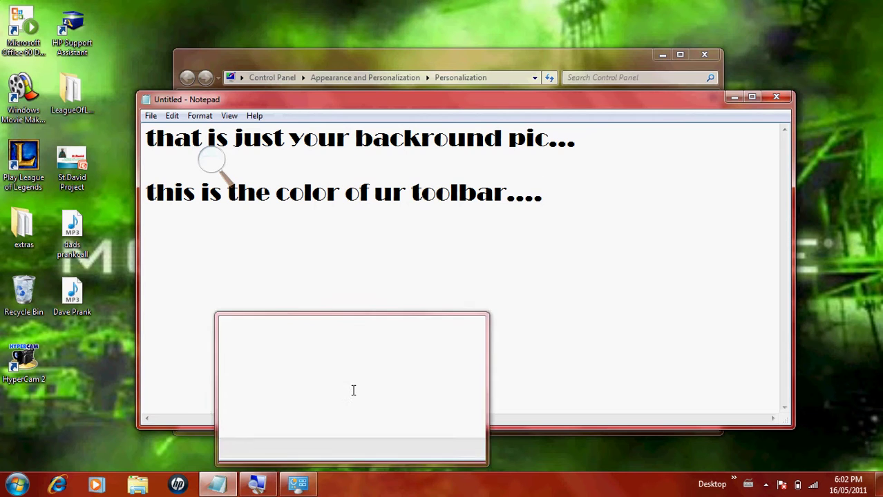
left_click(734, 97)
Preview several window colors, choose red with a higher color intensity, and save the changes
left_click(467, 389)
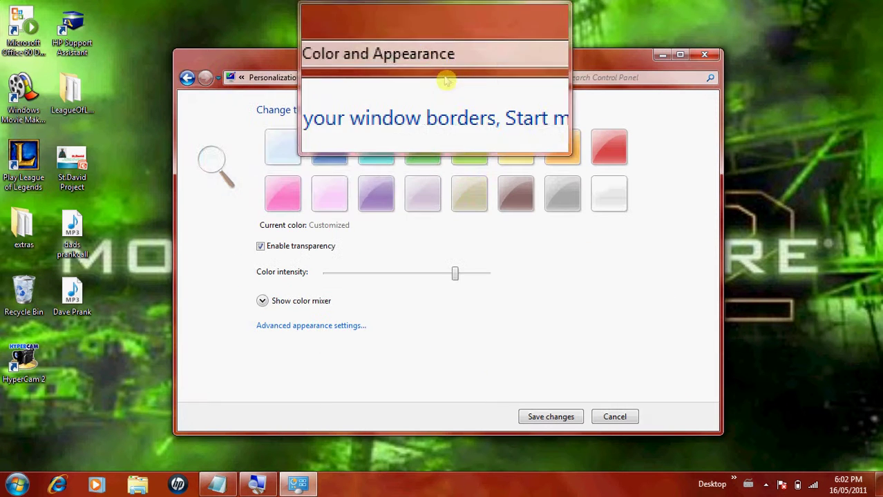
left_click(286, 152)
left_click(324, 154)
left_click(361, 156)
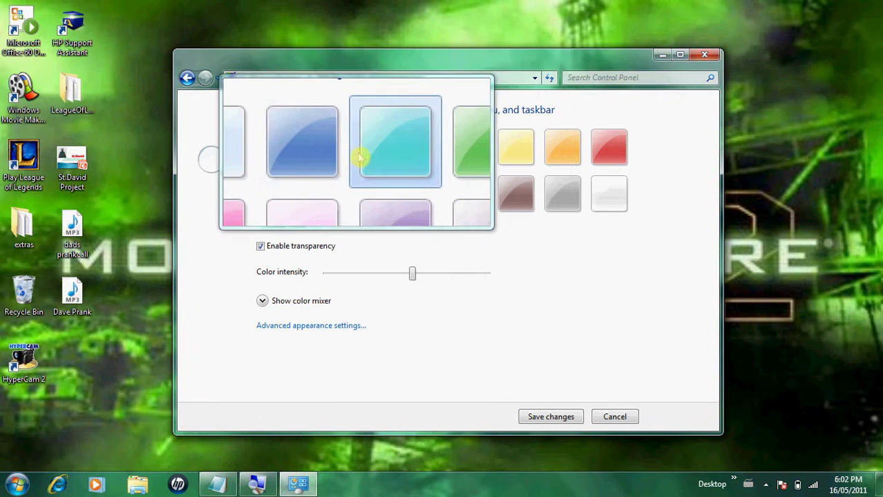
left_click(418, 155)
left_click(468, 155)
left_click(562, 148)
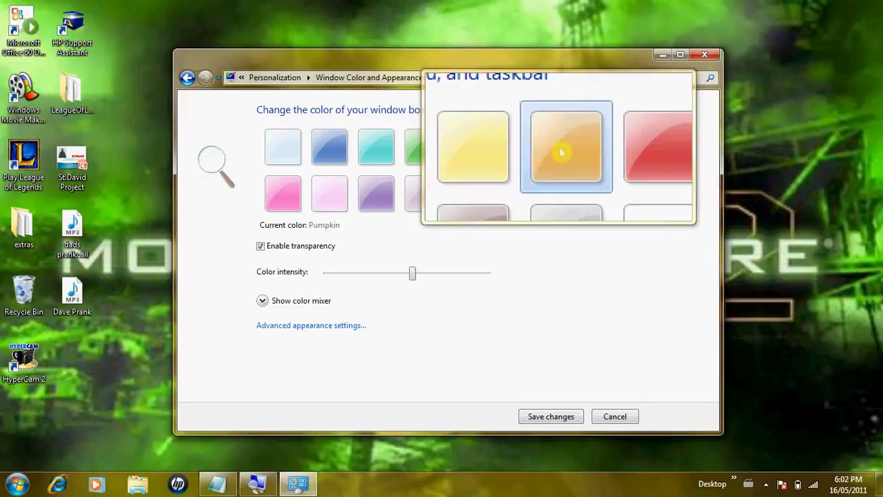
left_click(601, 144)
left_click_drag(448, 273, 467, 275)
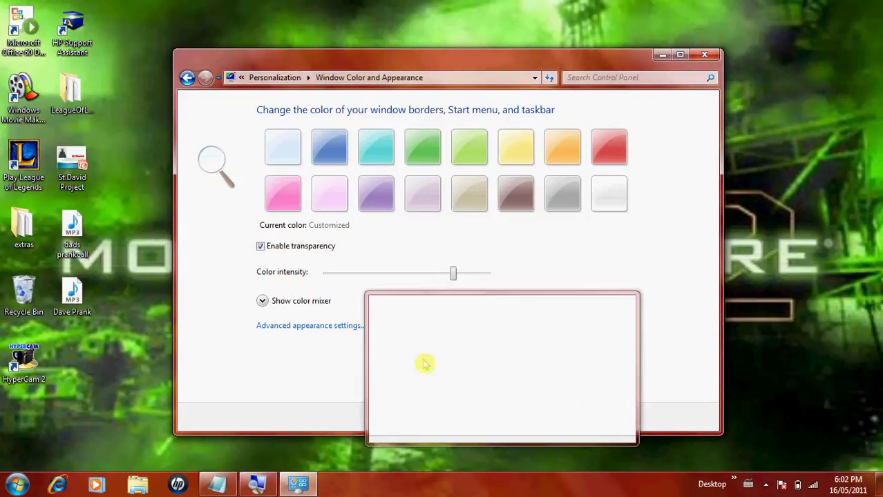
left_click(550, 416)
Append "you can chage the trasparency......" to the toolbar color line in the Notepad note and minimize it
left_click(227, 487)
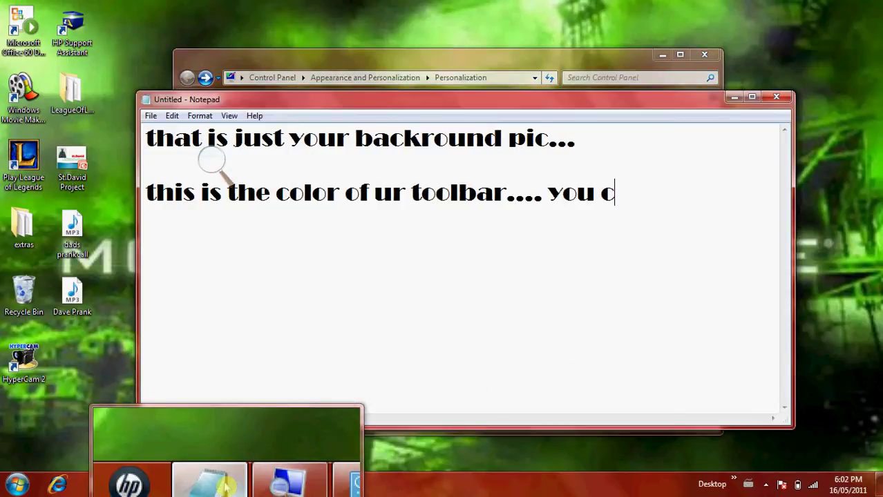
type("he trasparency......")
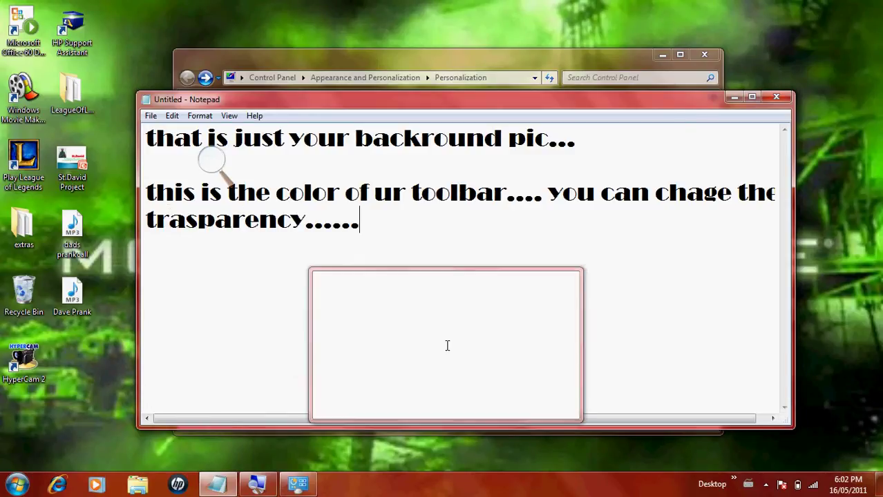
left_click(735, 96)
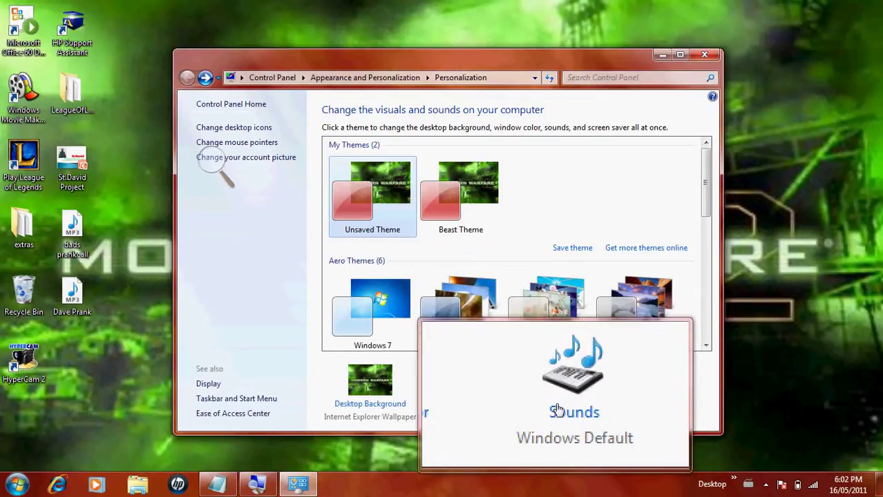
Add the line "sounds r annoying but u can pick them if u want" to the Notepad note and minimize it
left_click(219, 484)
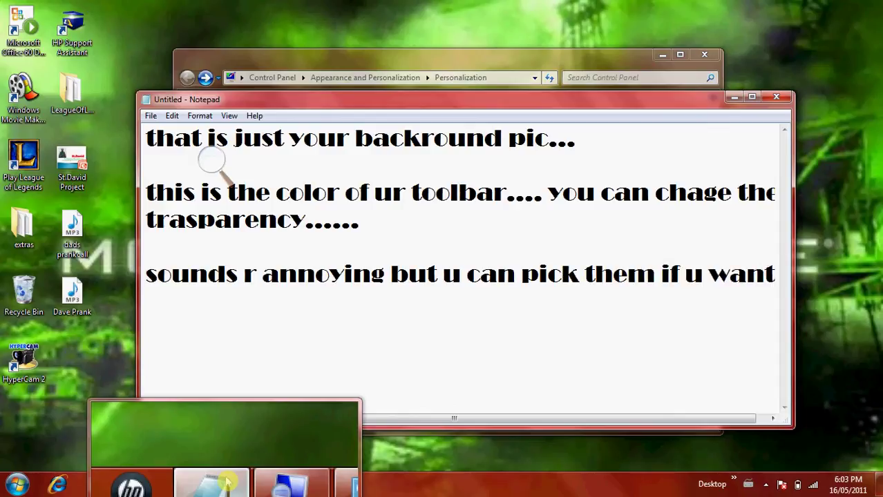
left_click(220, 484)
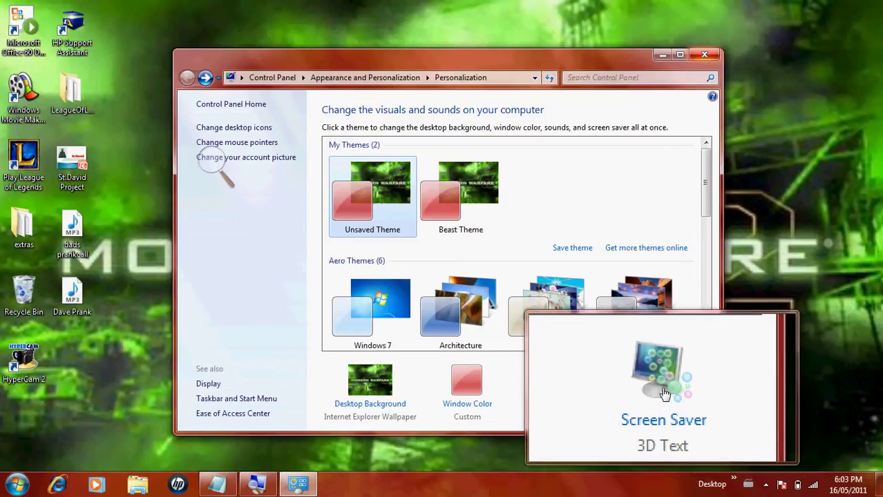
Open the Screen Saver settings and add "lastly u can choose a screensaver......" to the Notepad note
left_click(662, 391)
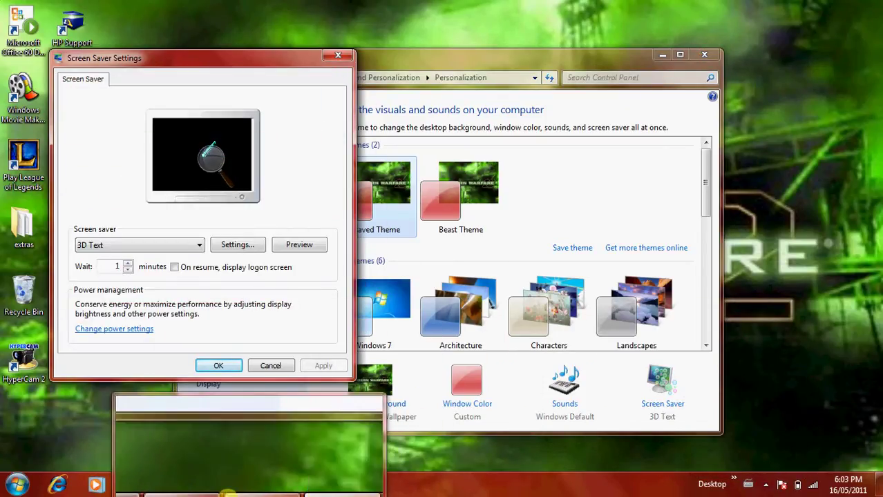
left_click(249, 483)
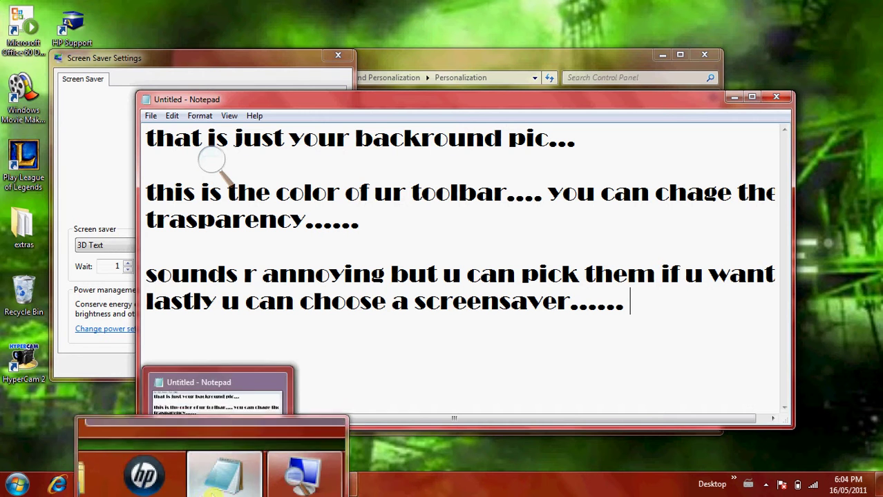
Minimize the Notepad note to close the Screen Saver Settings dialog, and reduce the Magnifier zoom to 100%
left_click(214, 484)
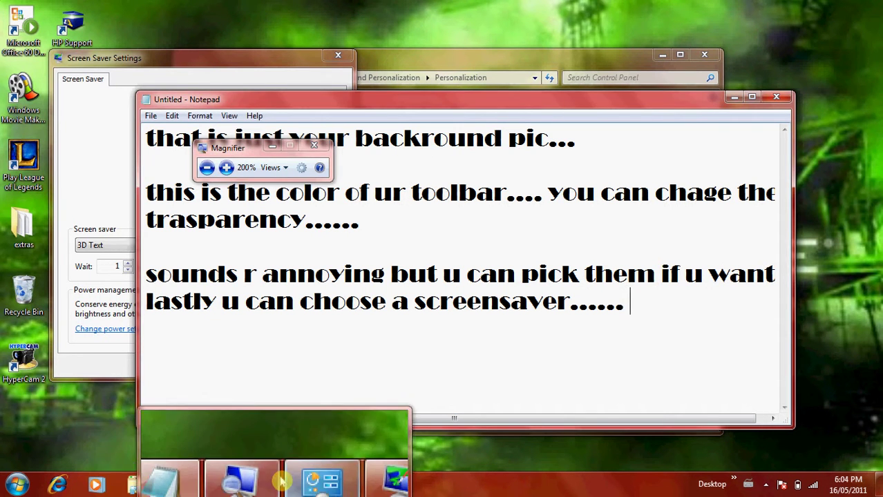
left_click(218, 485)
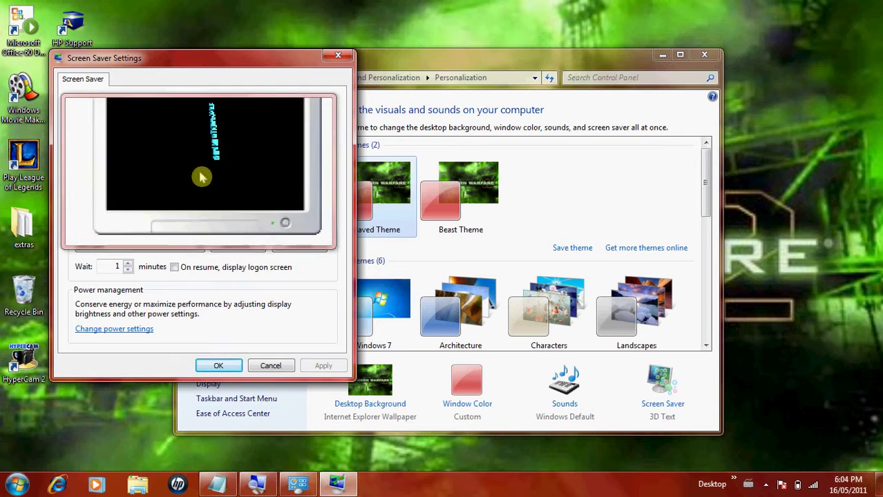
left_click(337, 58)
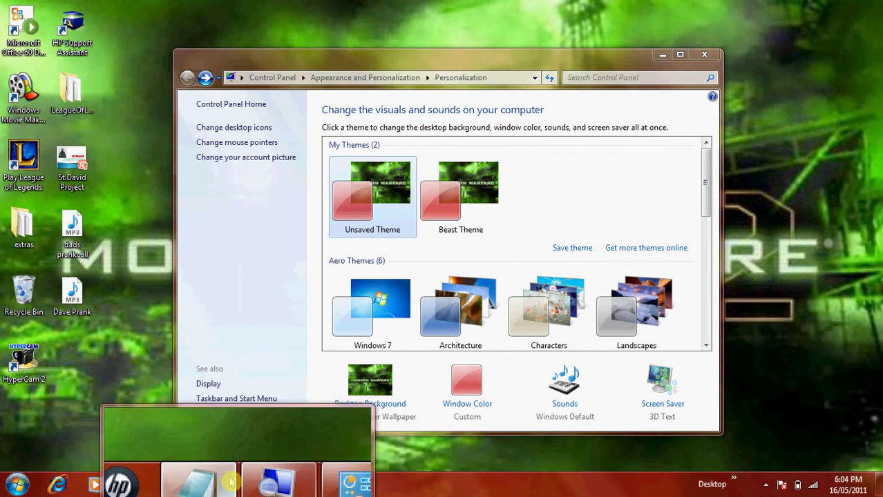
left_click(206, 169)
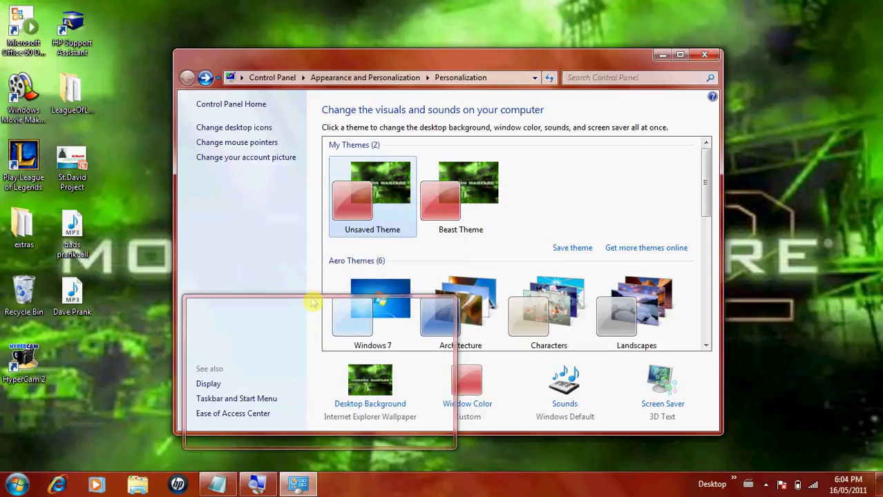
Replace all the text in the Notepad note with "now save it and enjoy!!!!" and minimize it
left_click(217, 485)
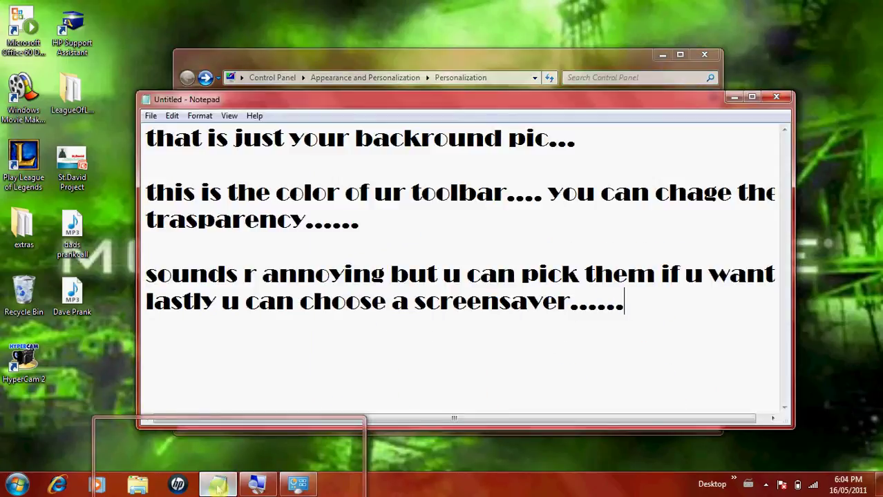
key("BackSpace")
key("BackSpace")
key("BackSpace")
key("BackSpace")
key("BackSpace")
key("BackSpace")
left_click_drag(577, 304, 154, 151)
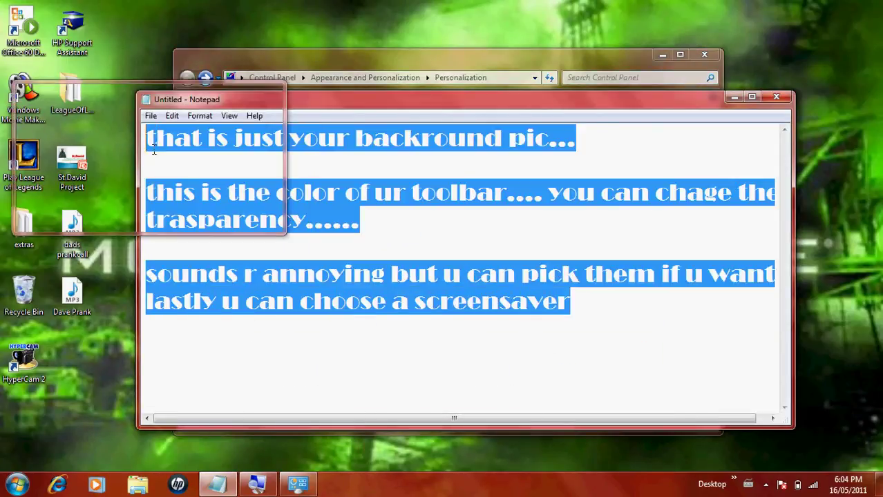
key("Delete")
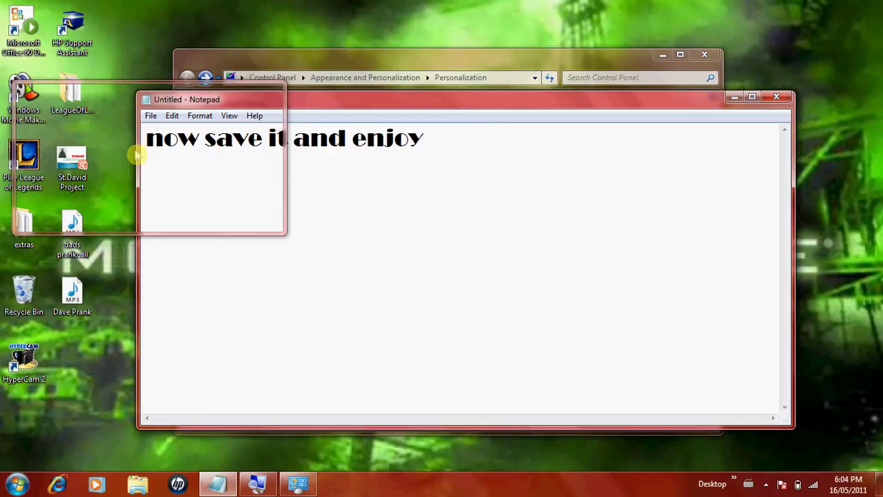
left_click(735, 97)
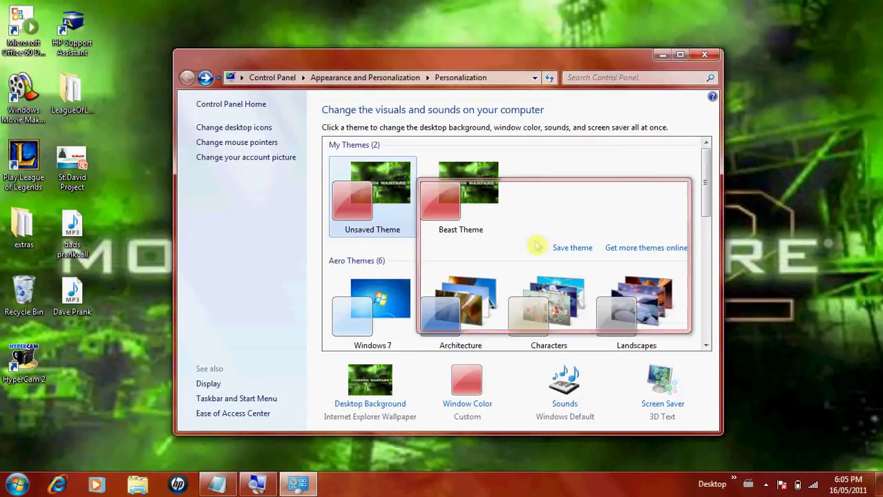
Magnify the Save theme link in the Personalization window at 400%, and close Magnifier
left_click(257, 483)
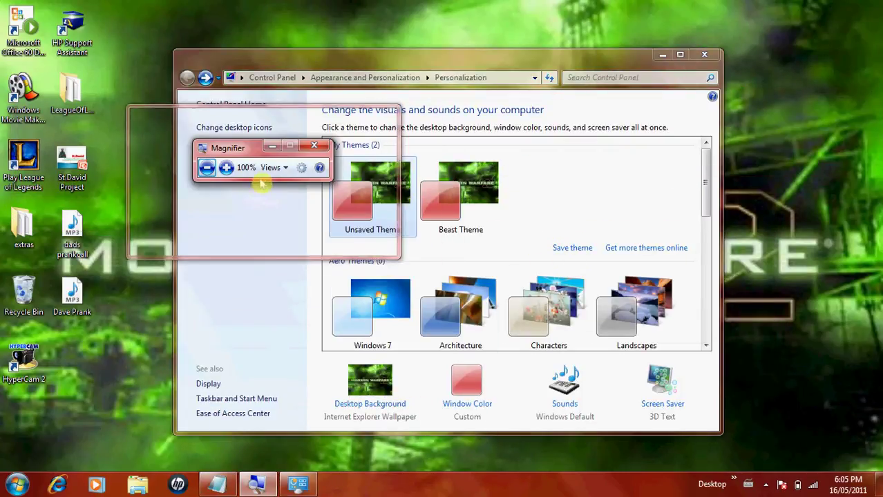
left_click(226, 168)
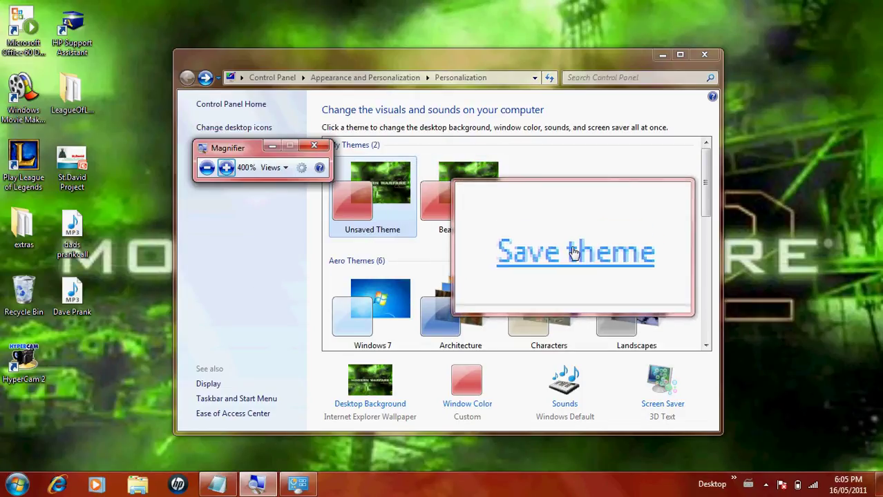
left_click(314, 145)
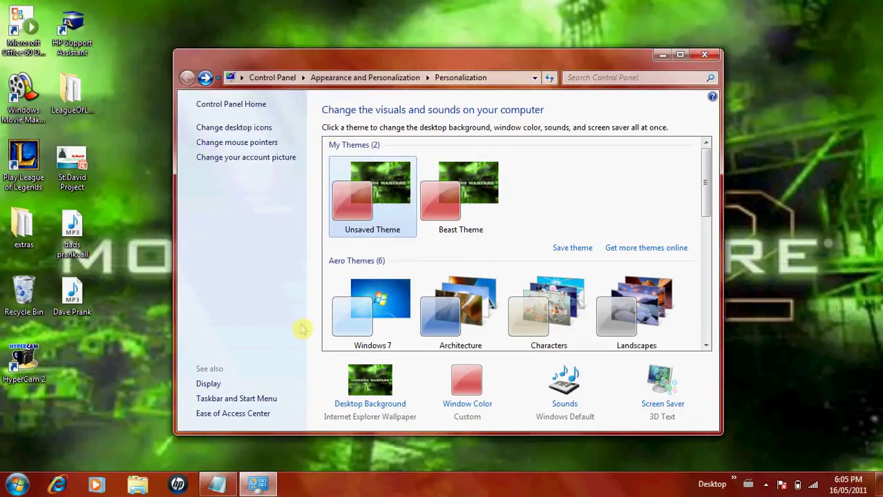
Add the closing line "thx 4 watching su" below the save message in the Notepad note
left_click(234, 486)
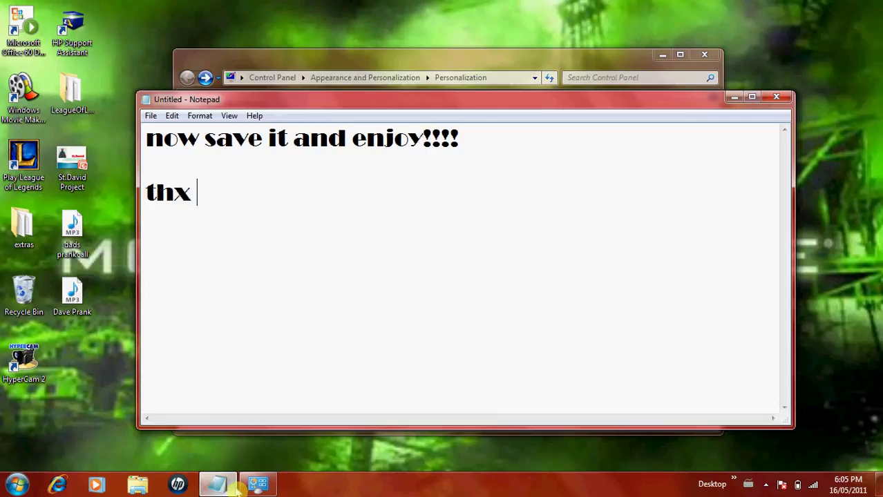
type("thx 4 watching su")
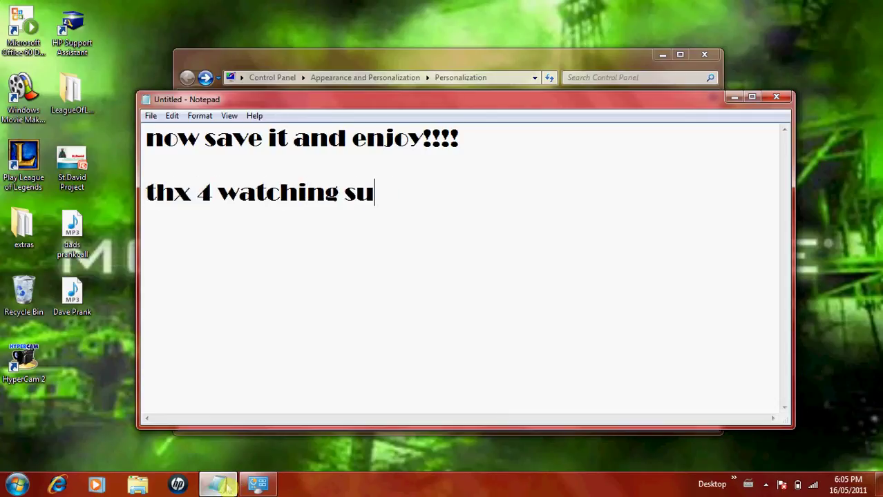